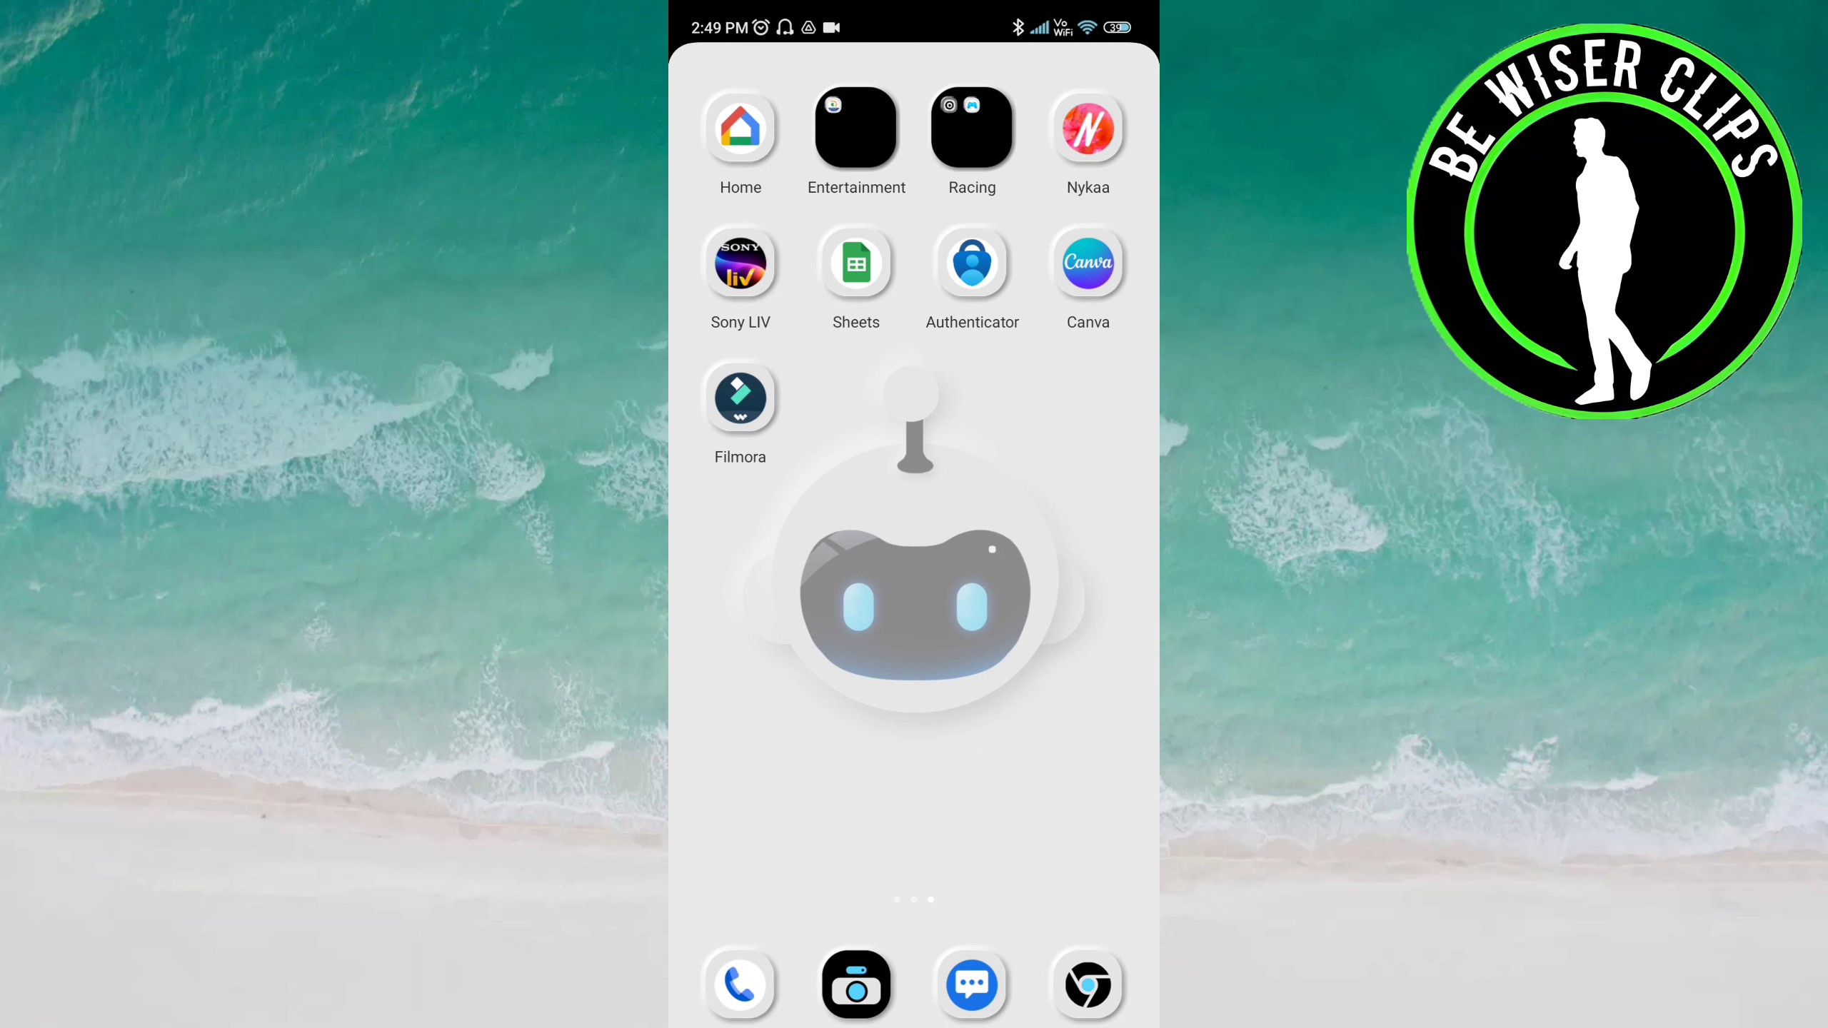
- Launch the Canva app from the Android home screen
{"action": "left_click", "coordinate": [1090, 265]}
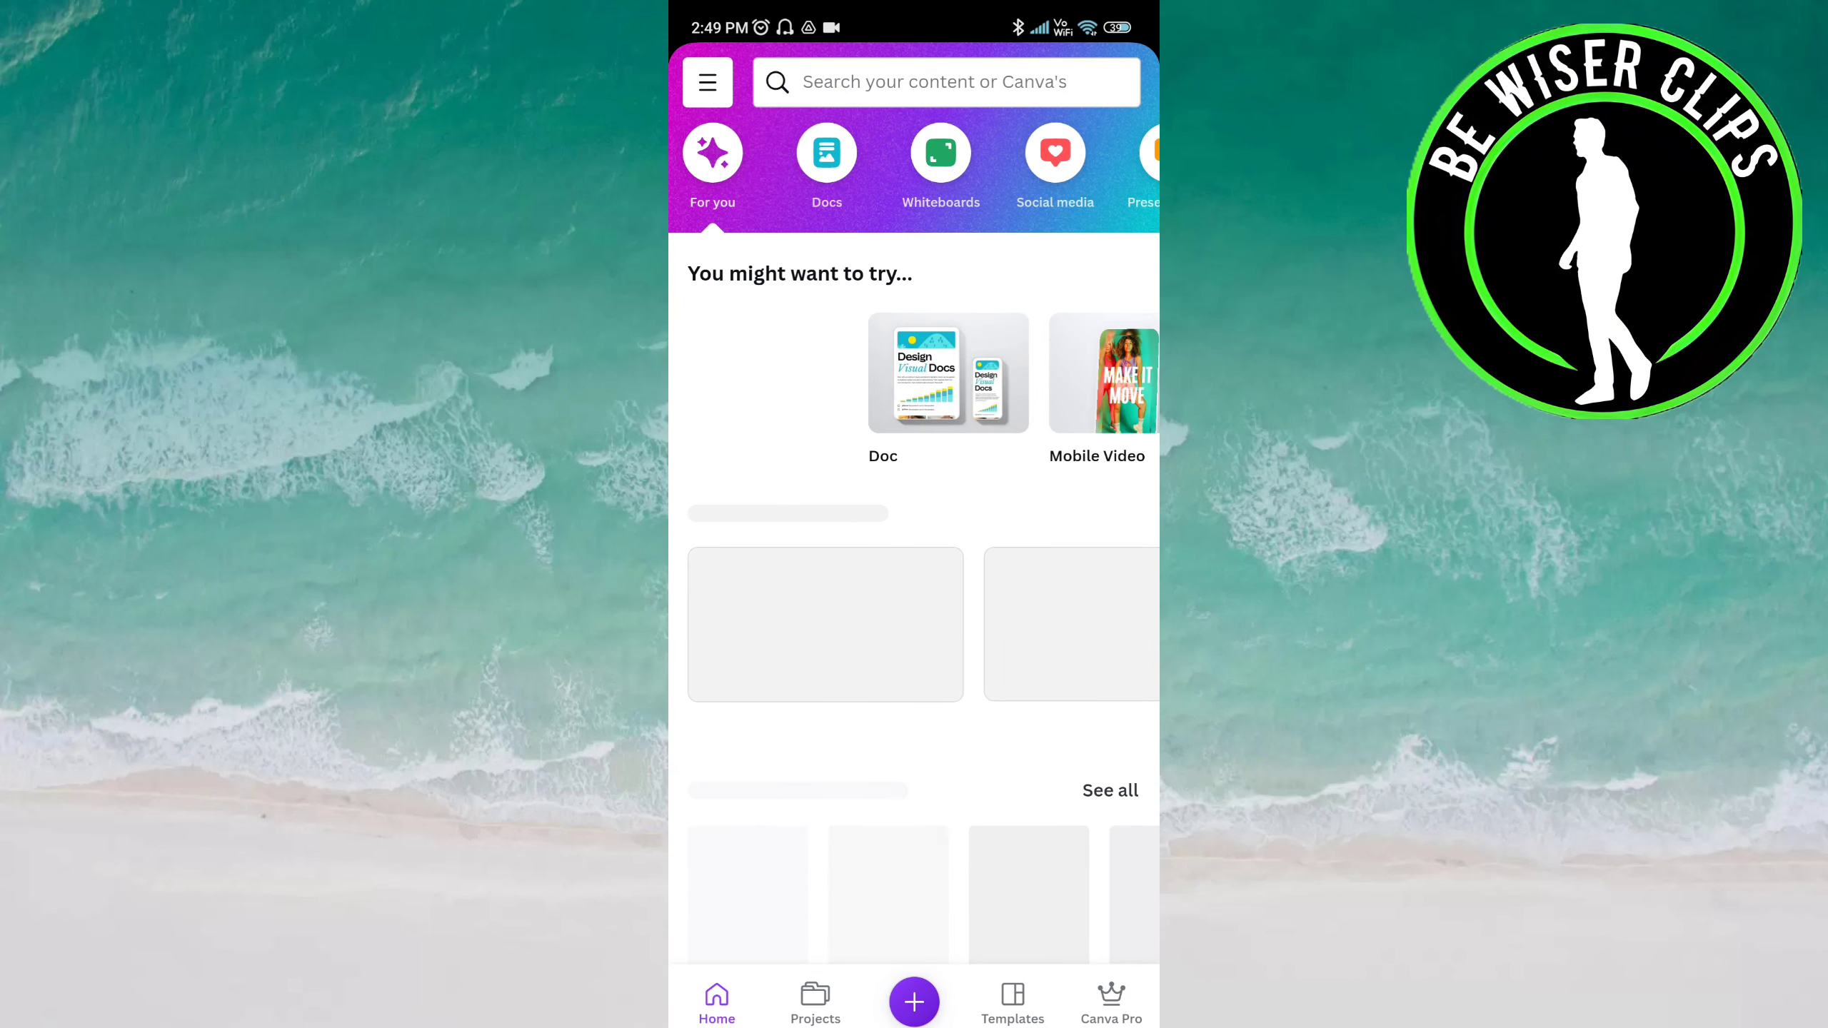
- Open Settings from Canva's hamburger menu
{"action": "left_click", "coordinate": [708, 82]}
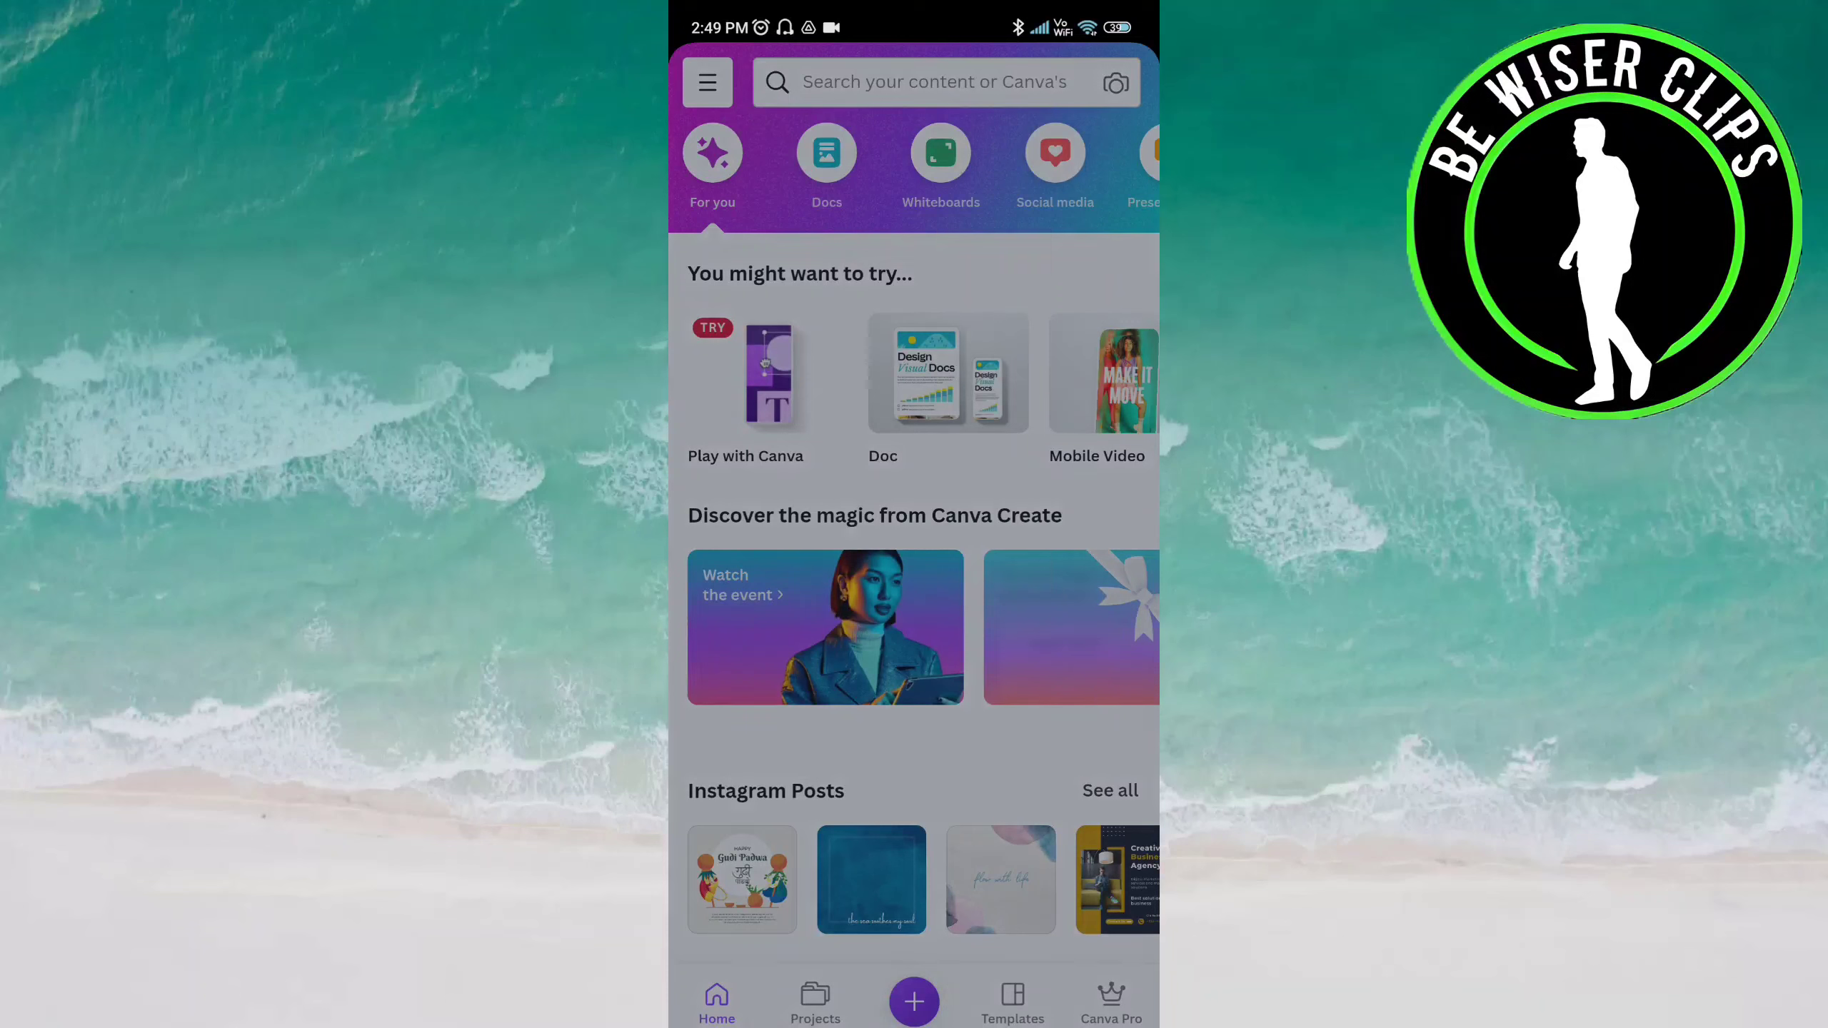
{"action": "left_click", "coordinate": [767, 812]}
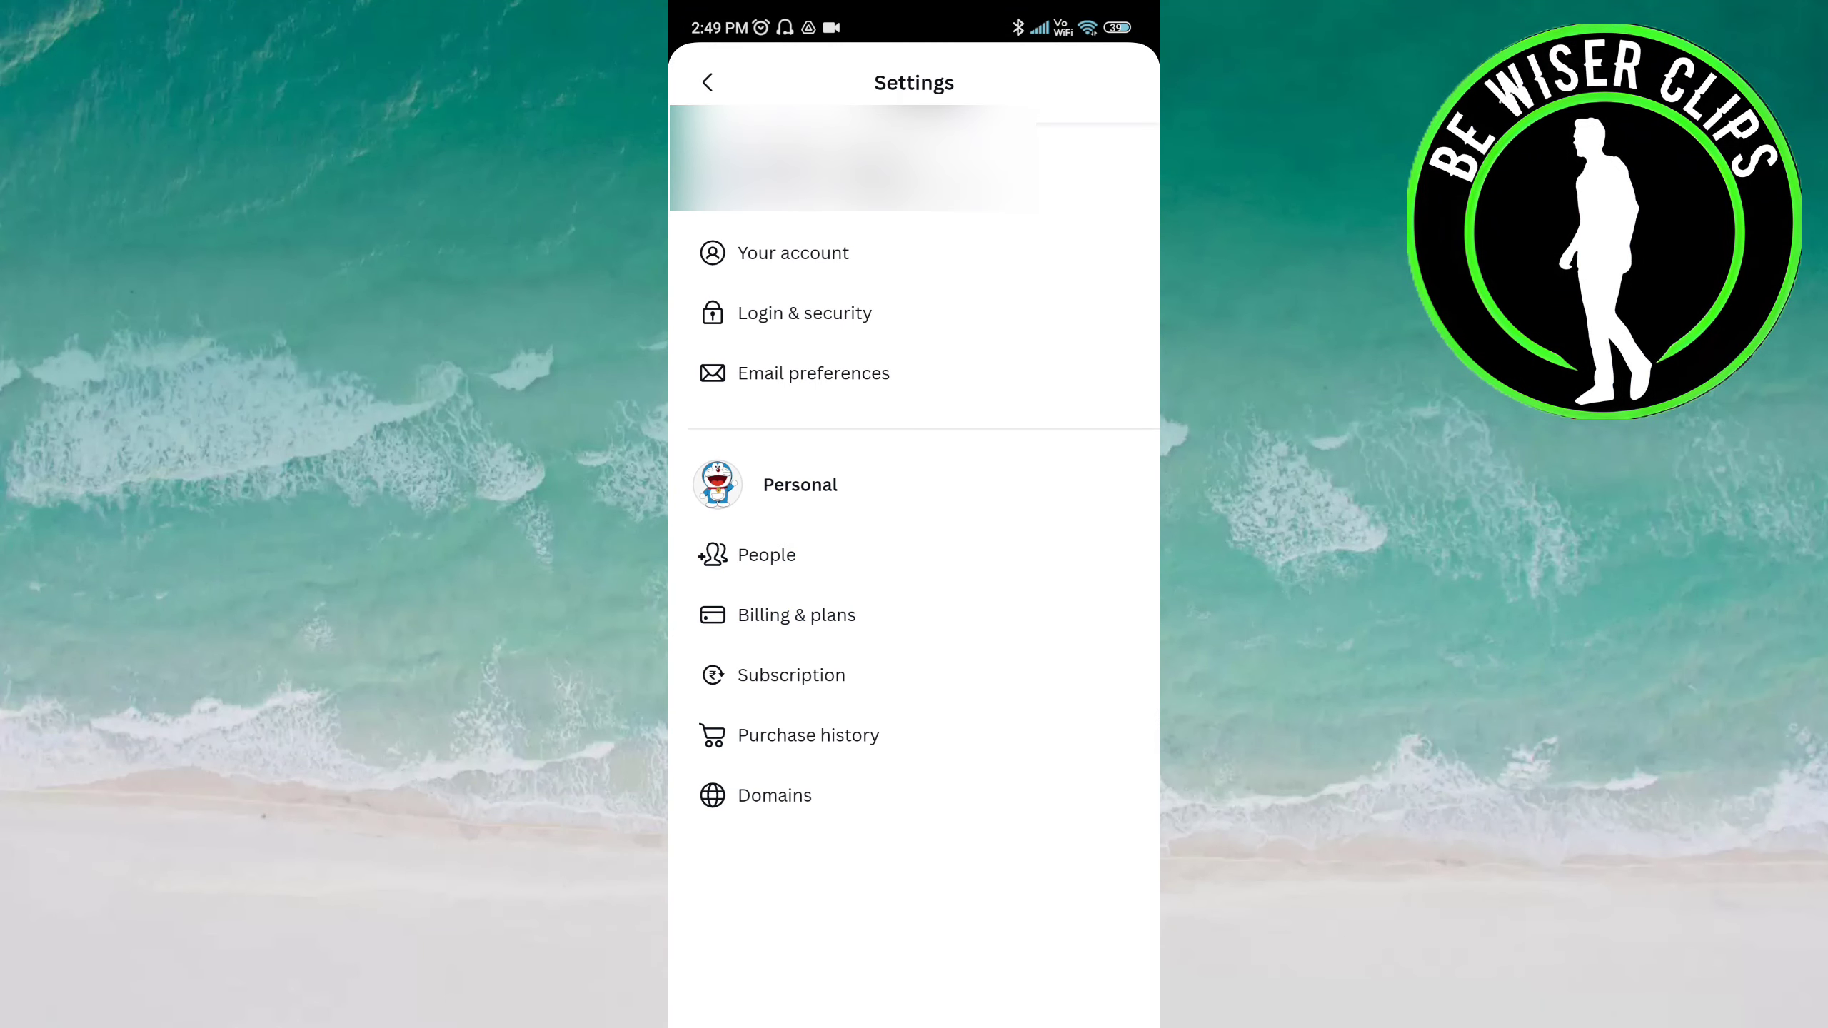
- Open the Login & security page from Canva Settings
{"action": "left_click", "coordinate": [804, 313]}
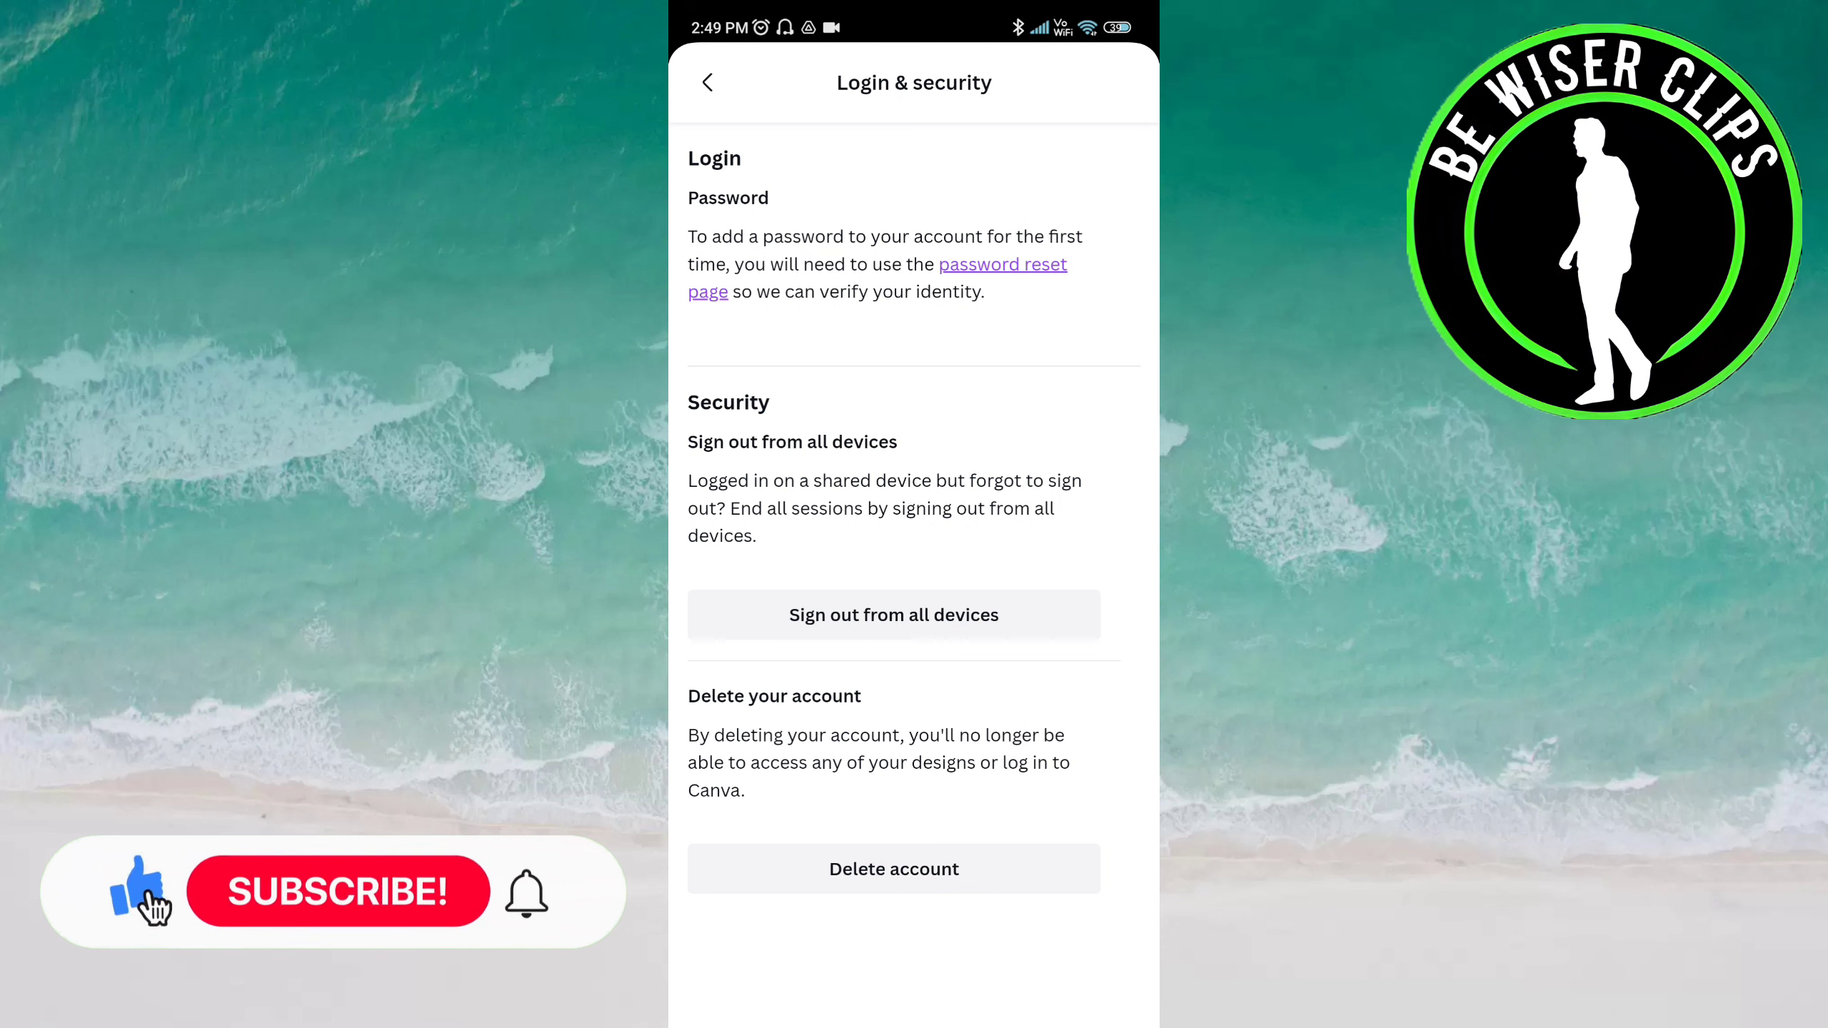